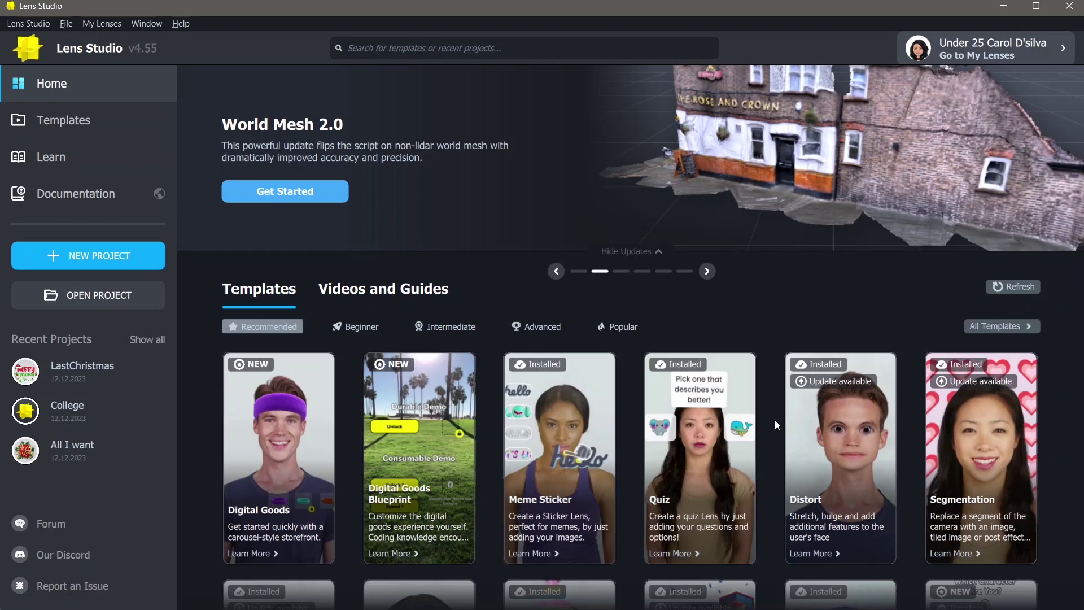
Step: Search templates for 'multi', open Multi Segmentation, and update it to the current version
click(554, 49)
text(multi)
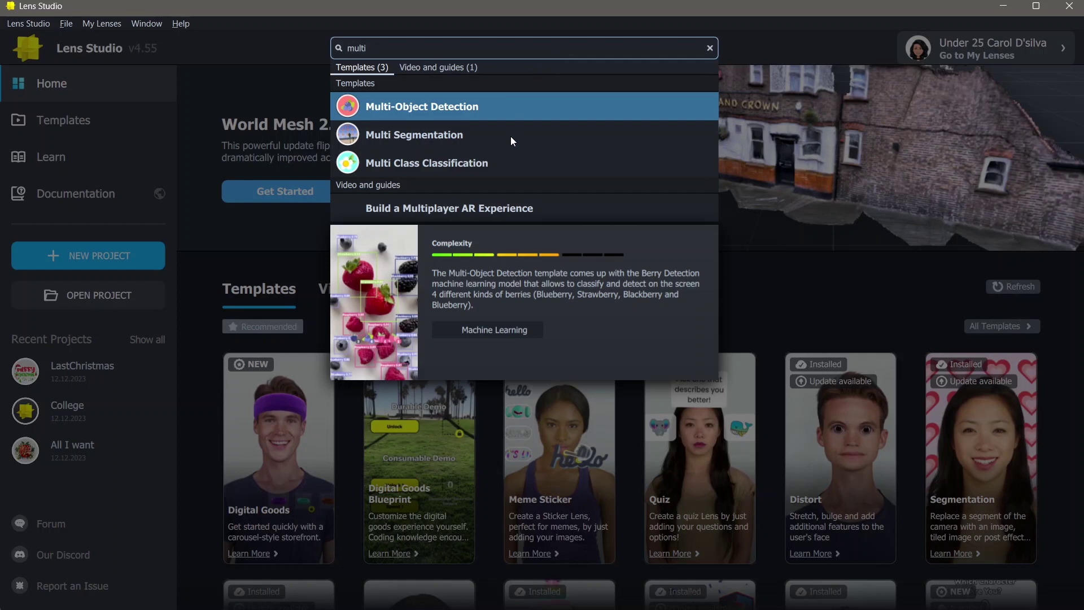
click(419, 134)
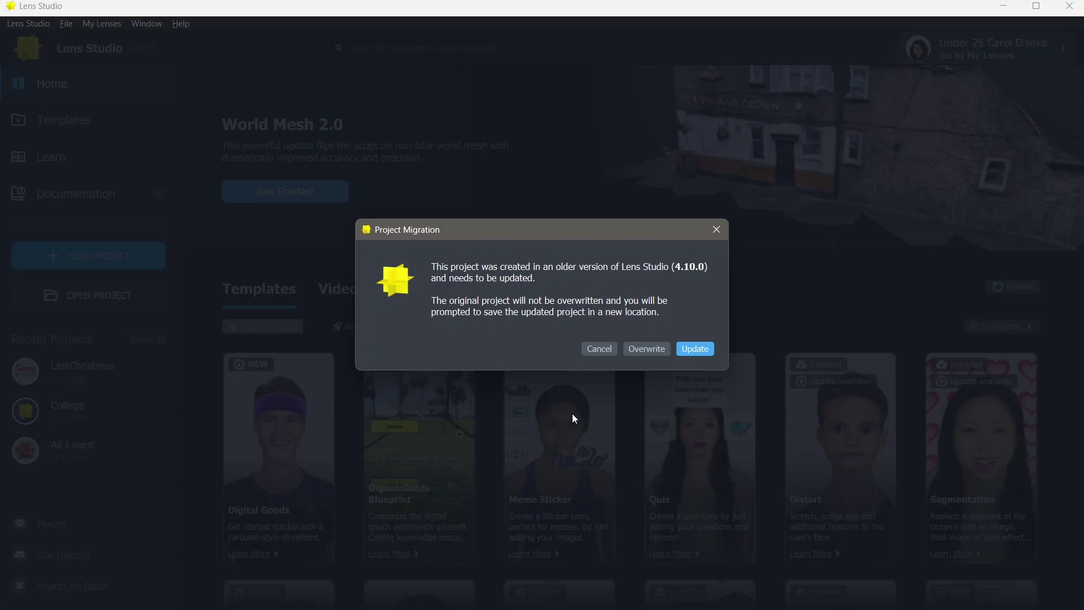
click(705, 350)
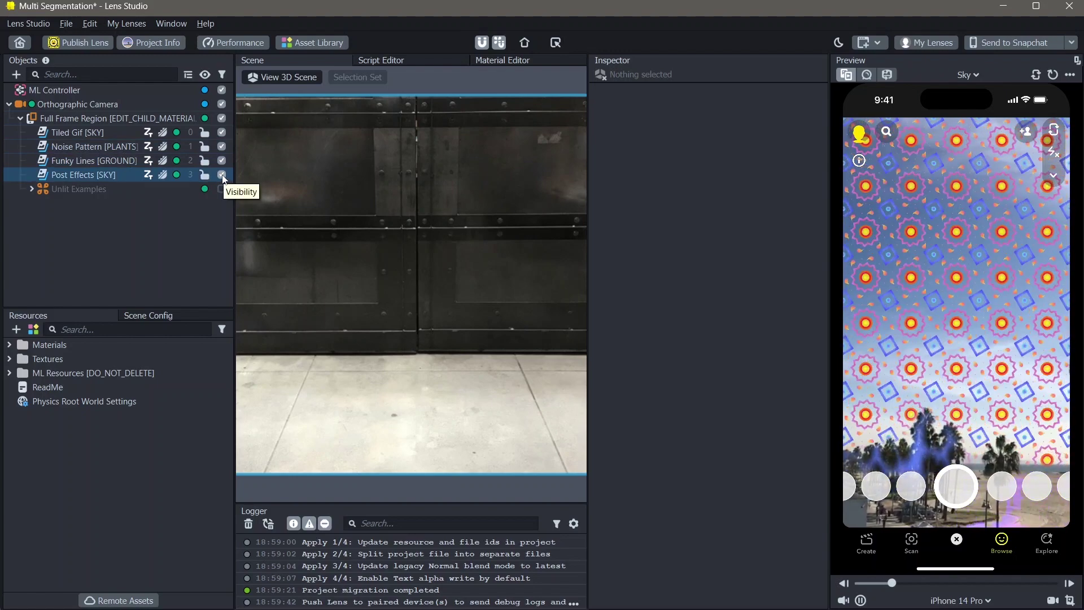
Step: Hide the Post Effects, Funky Lines and Noise Pattern layers, then select Tiled Gif [SKY]
click(222, 175)
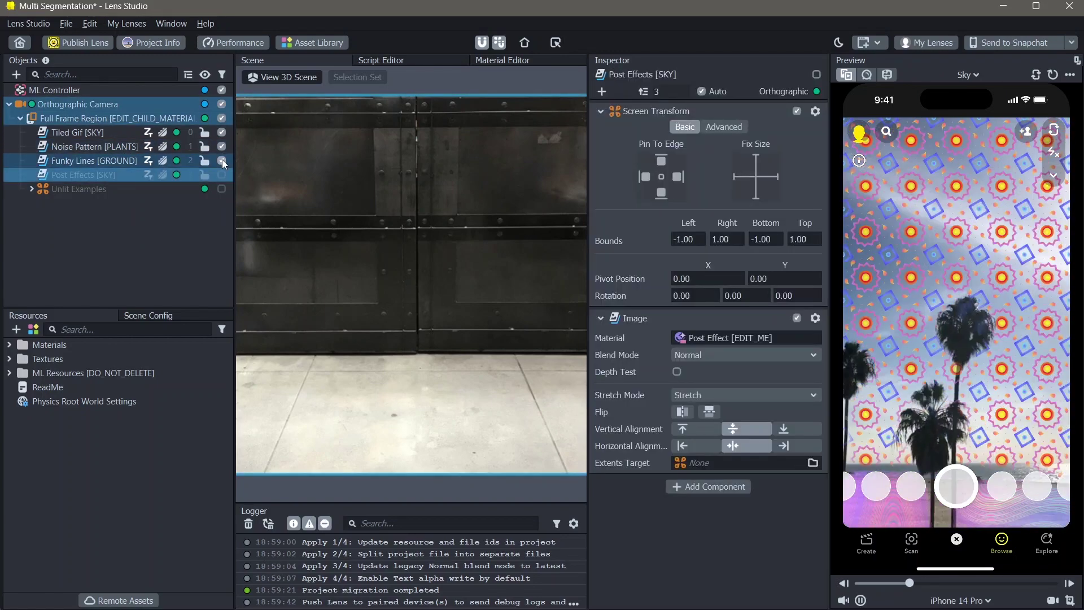
click(221, 160)
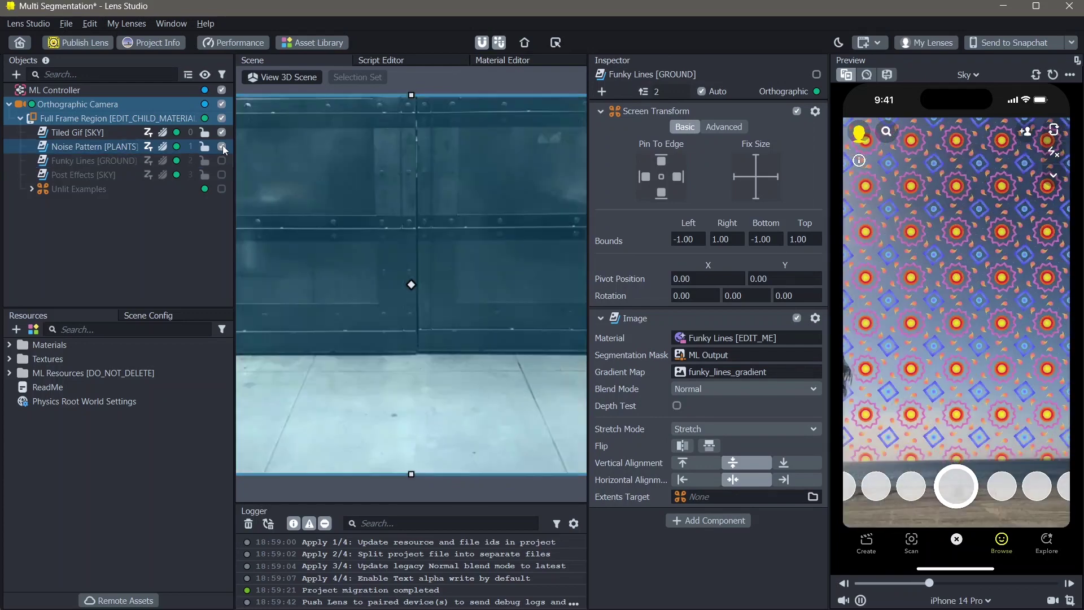
click(222, 146)
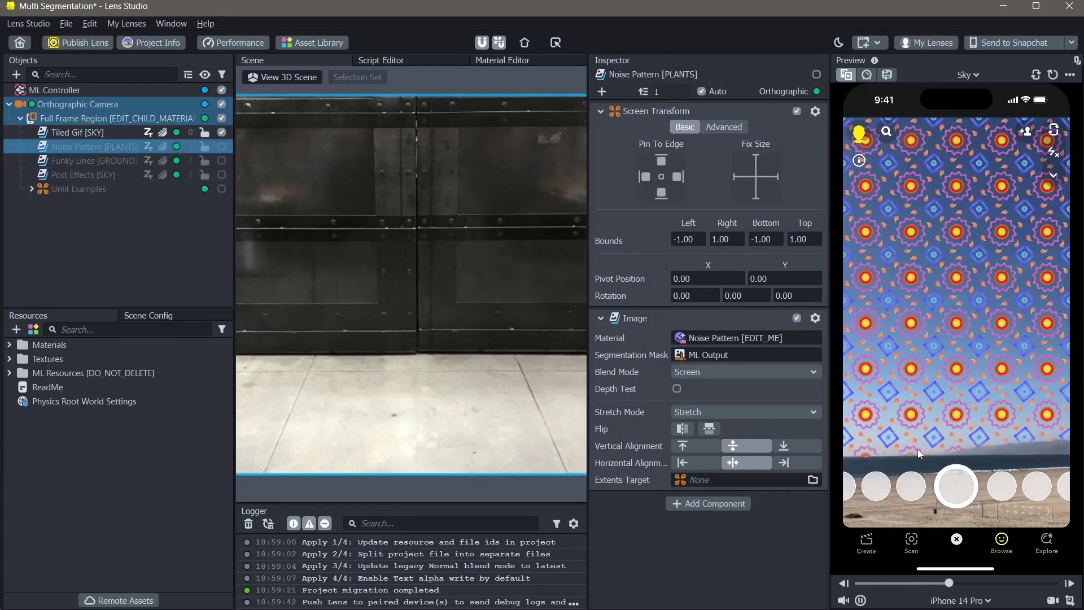
key(Up)
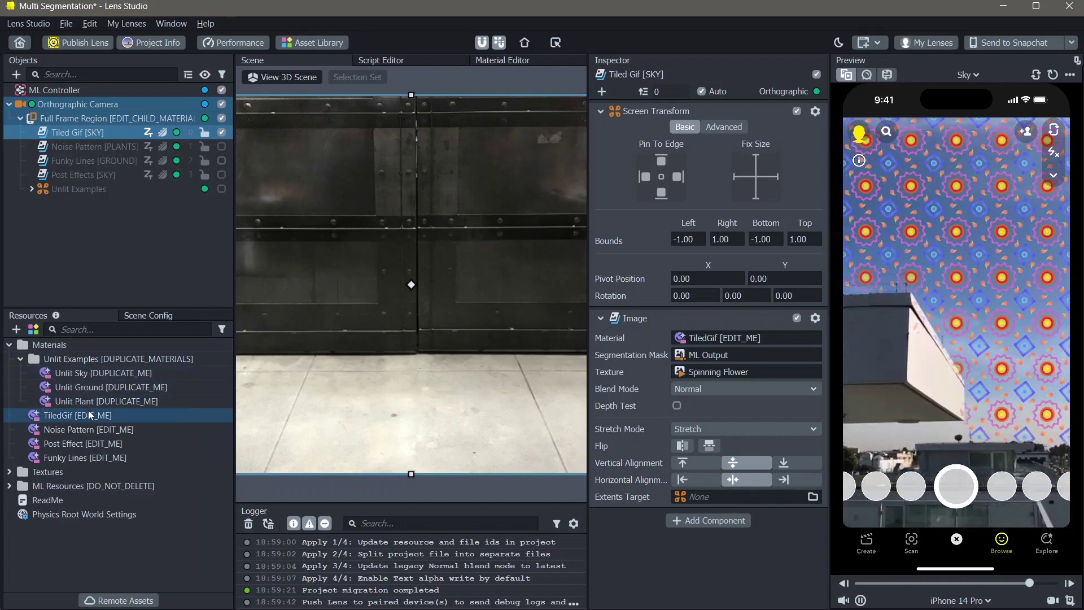
Step: Select the TiledGif [EDIT_ME] material and expand its Graph Parameters in the Inspector
click(88, 415)
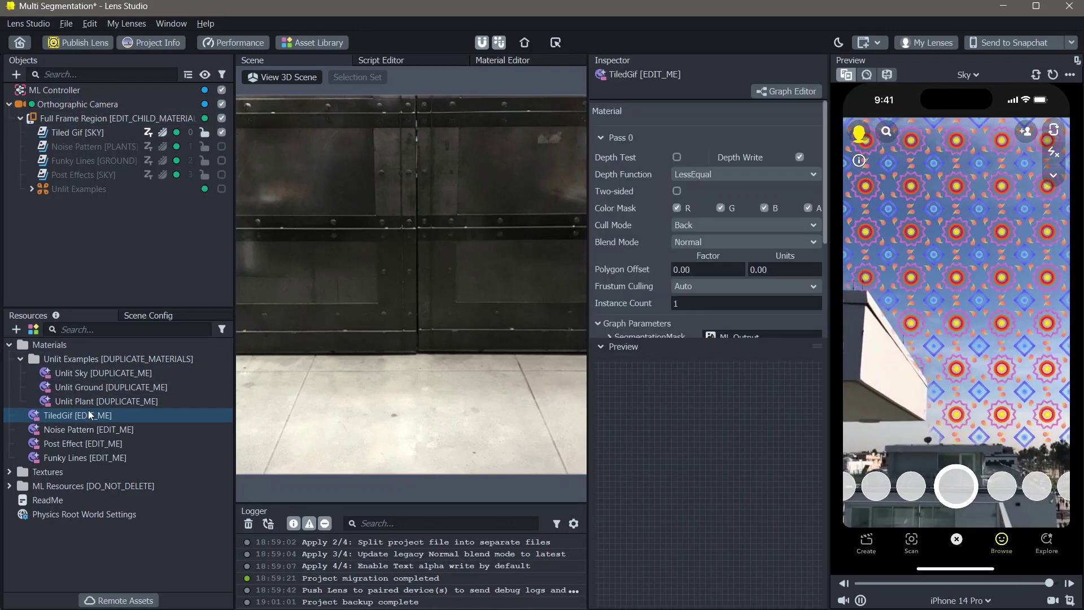
click(620, 347)
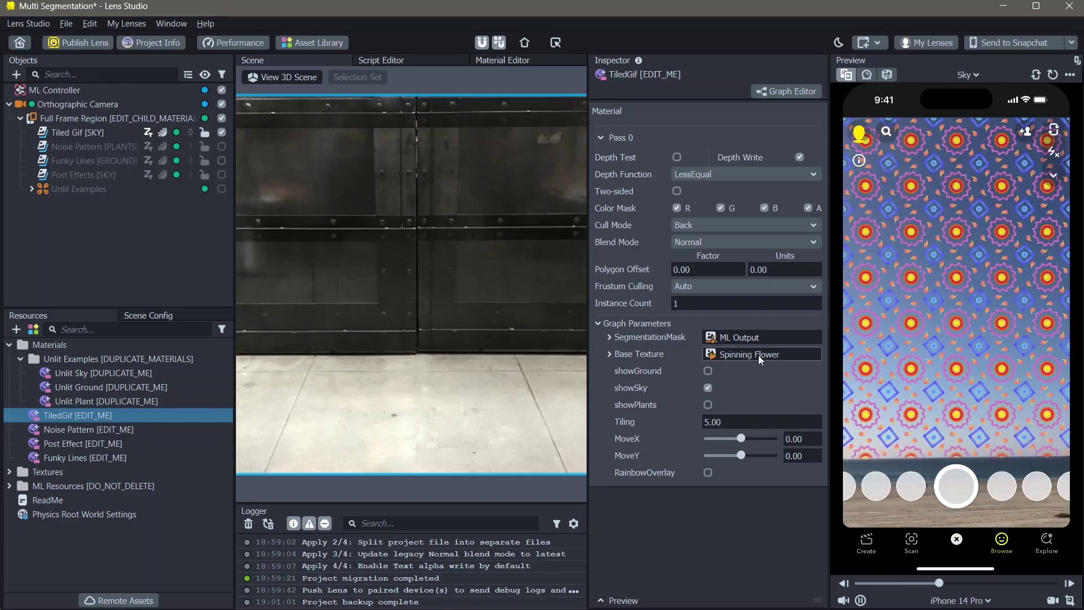
click(15, 329)
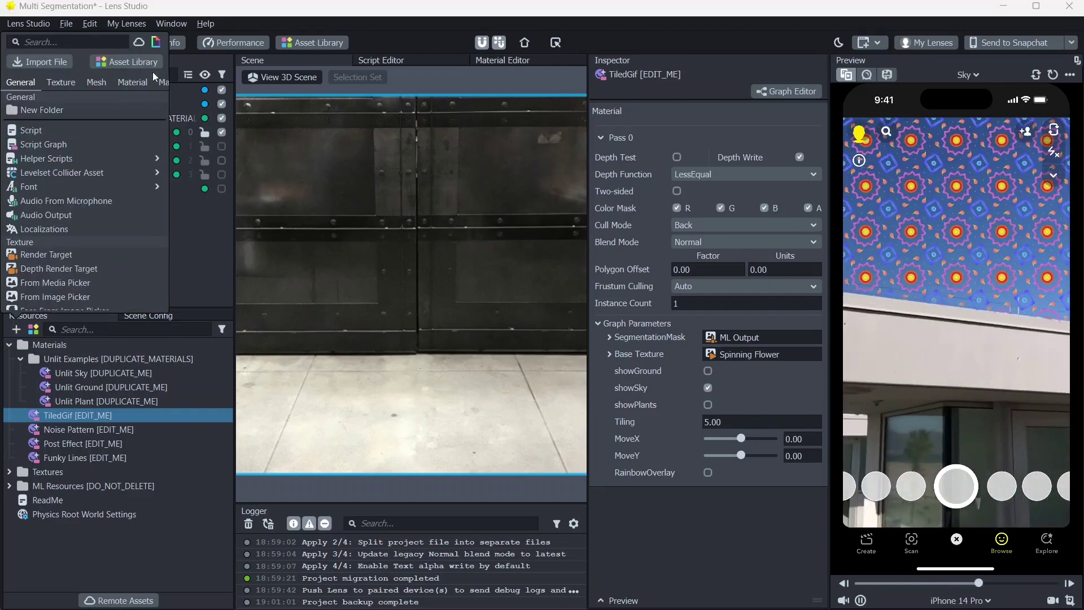
Step: Search GIPHY for 'star' and add the pink star sticker to resources as Art Star Sticker
click(156, 43)
text(s)
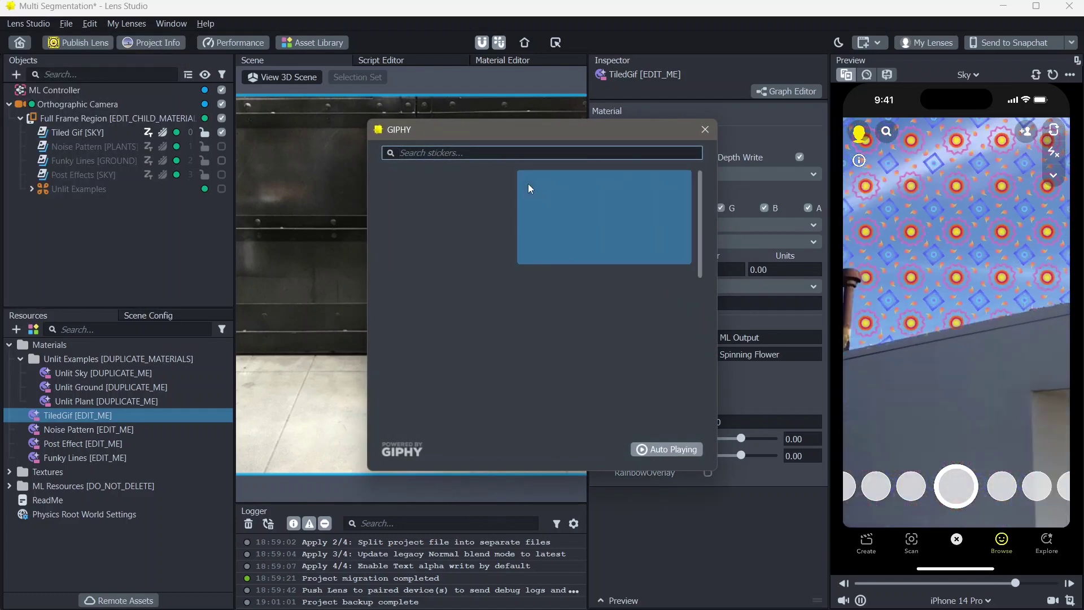
text(tar)
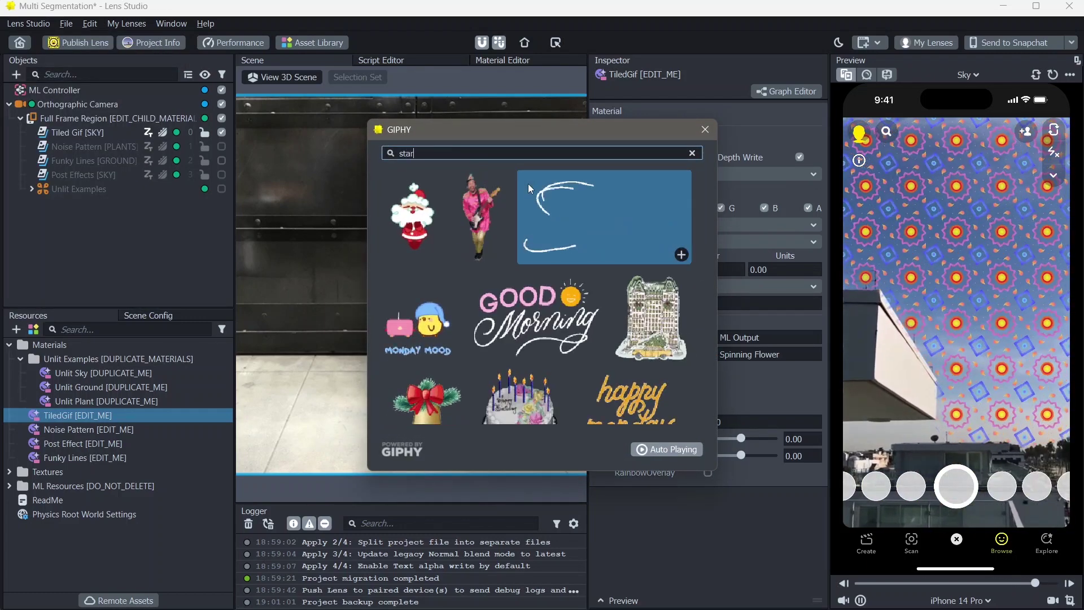
scroll(547, 317, down, 3)
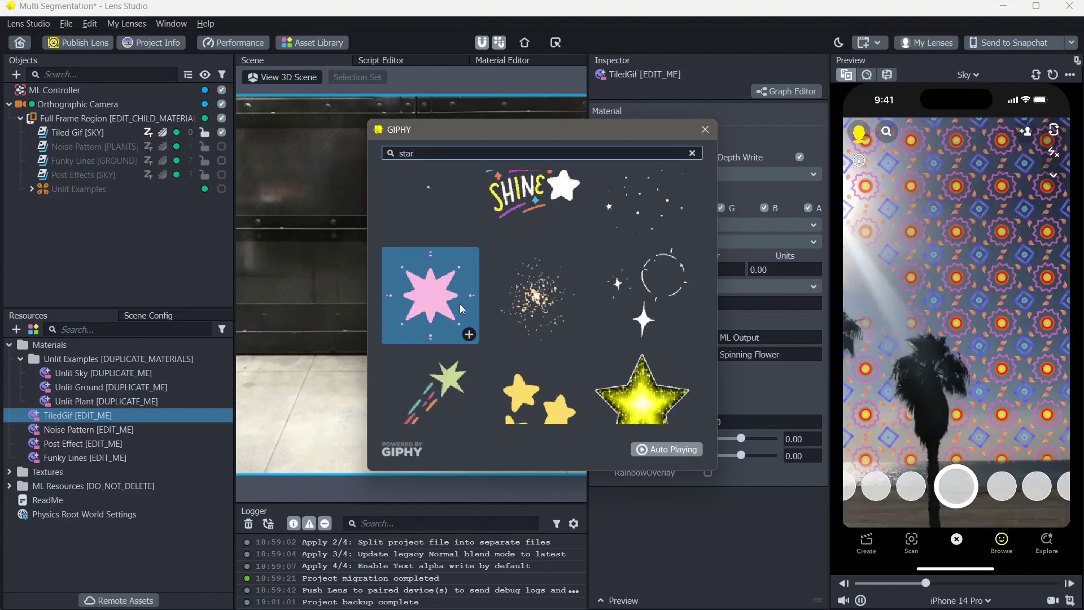
click(471, 335)
click(469, 334)
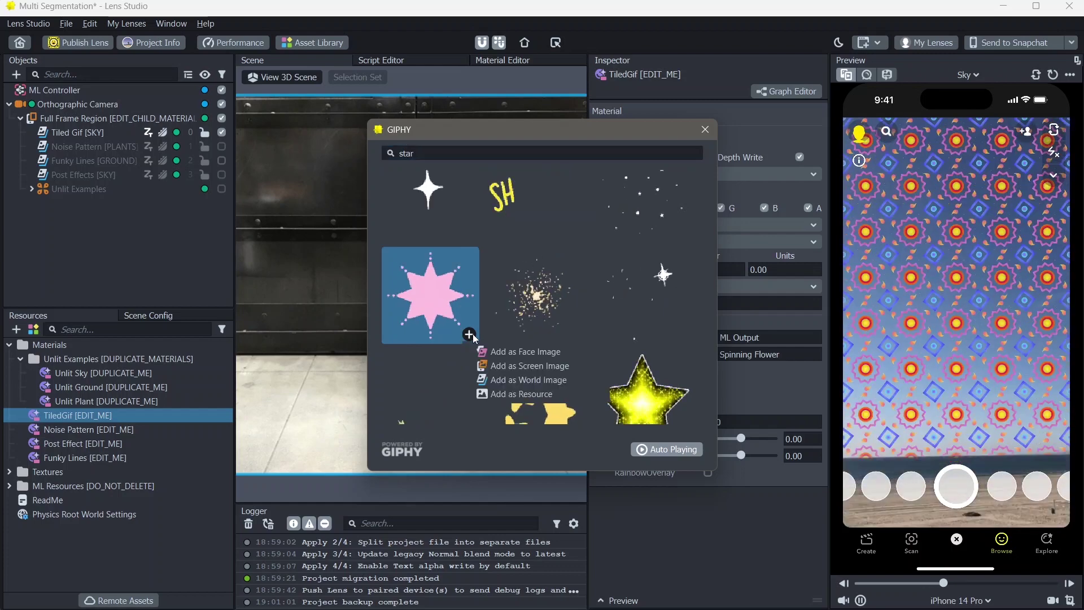
click(519, 393)
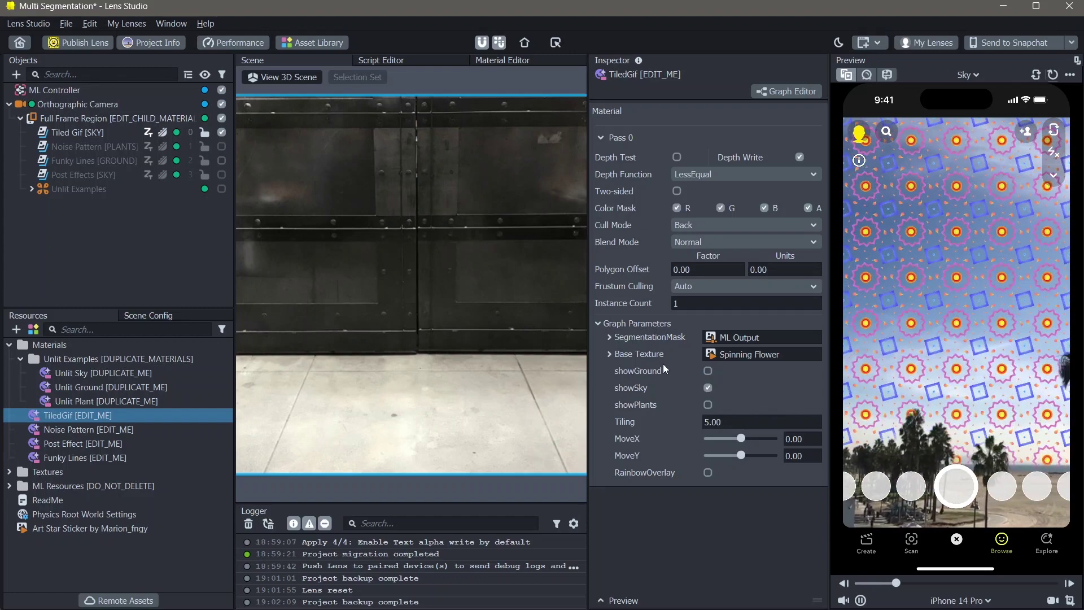
Step: Set TiledGif's Base Texture to the Art Star Sticker
click(740, 357)
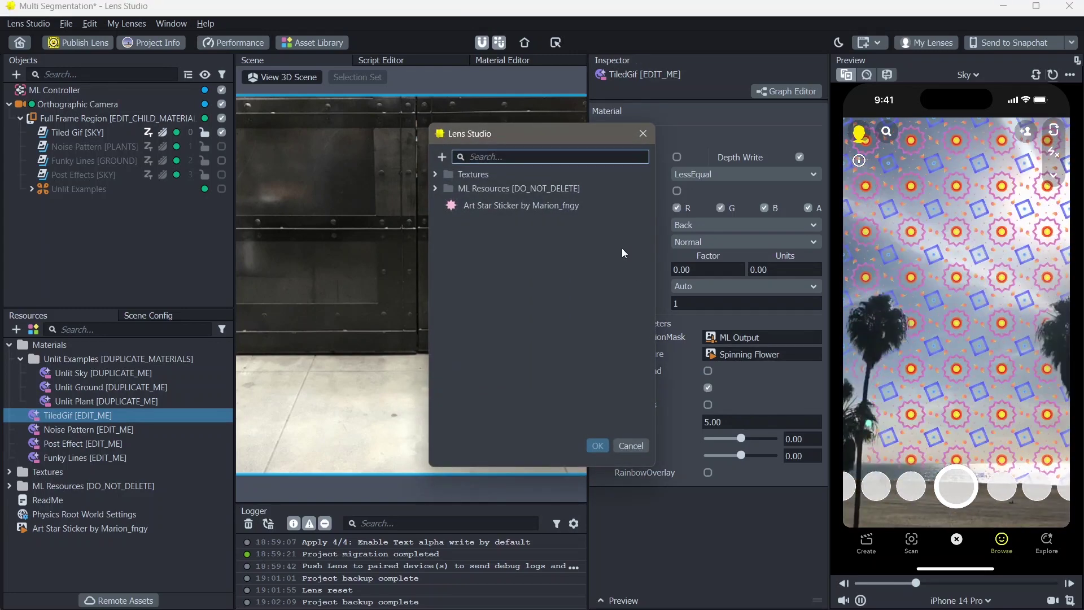
double_click(578, 207)
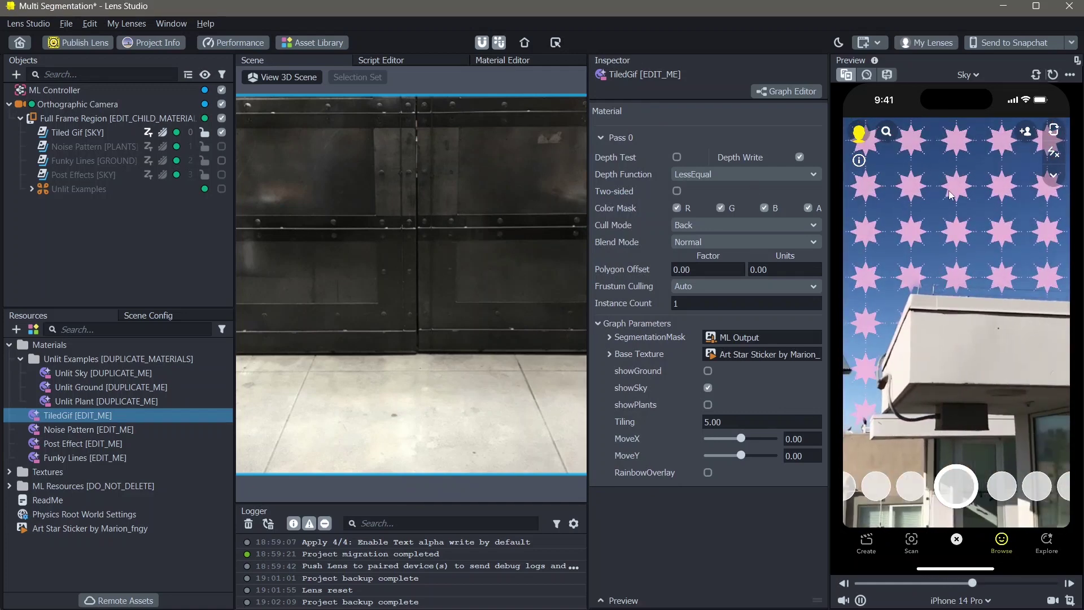
click(737, 422)
scroll(737, 426, down, 4)
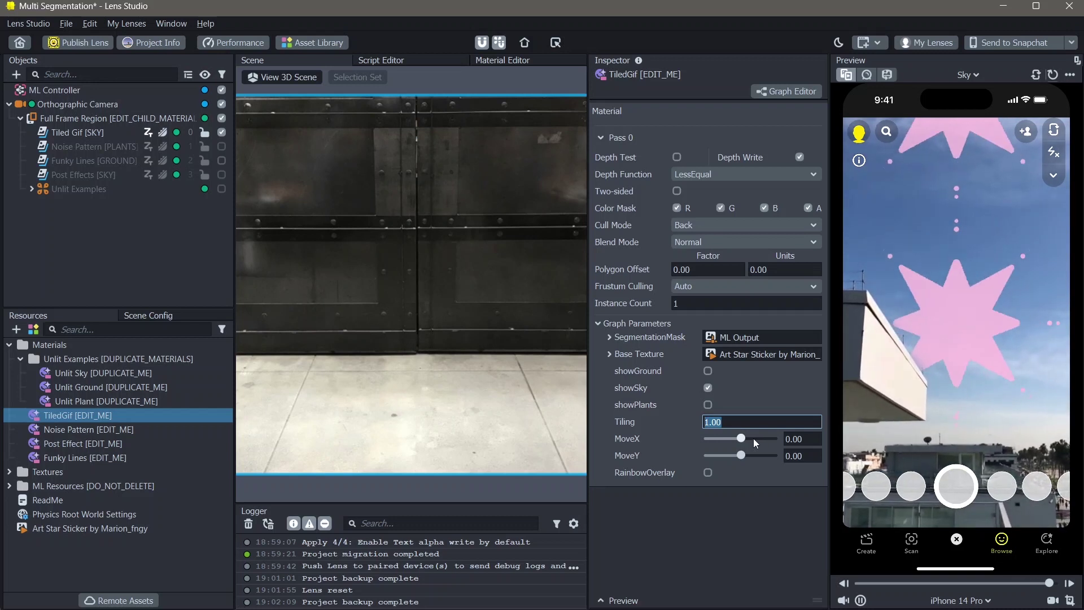
mouse_move(741, 439)
mouse_down()
mouse_move(759, 440)
mouse_move(728, 456)
mouse_up()
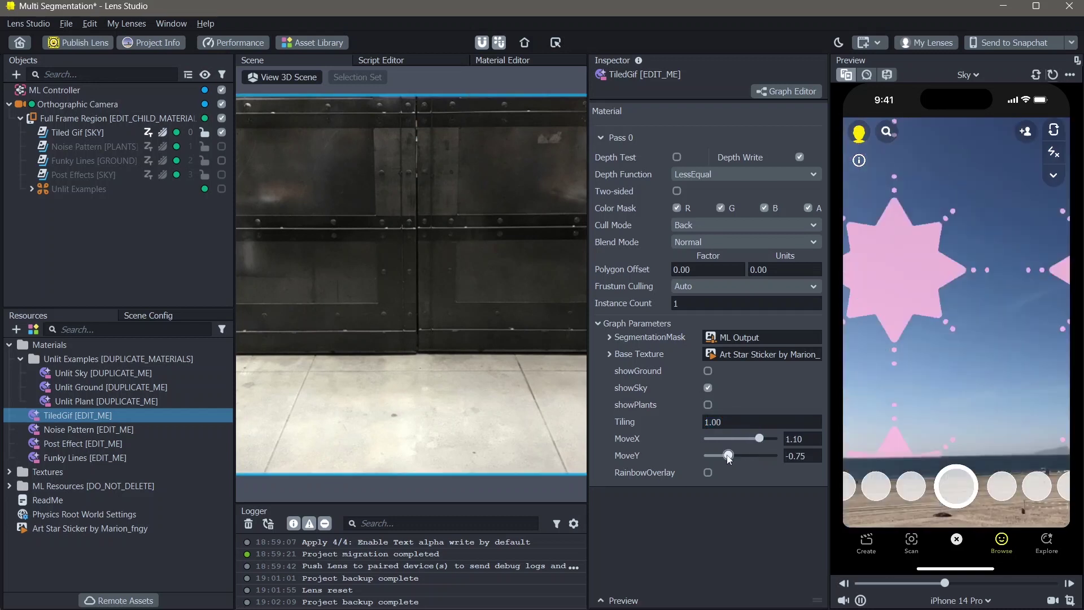
click(800, 454)
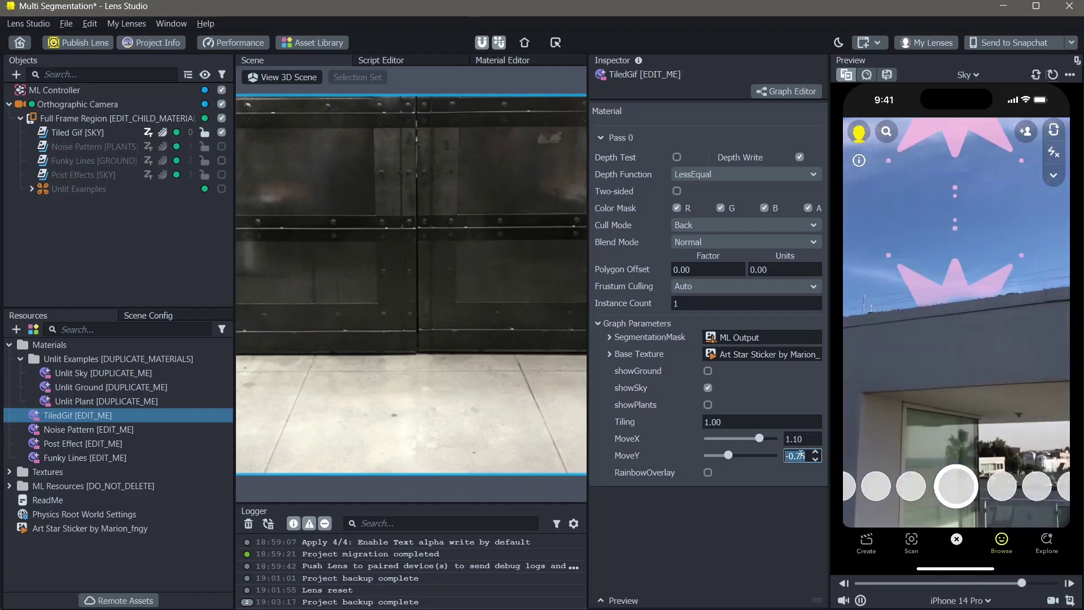
text(0.)
key(shift+Tab)
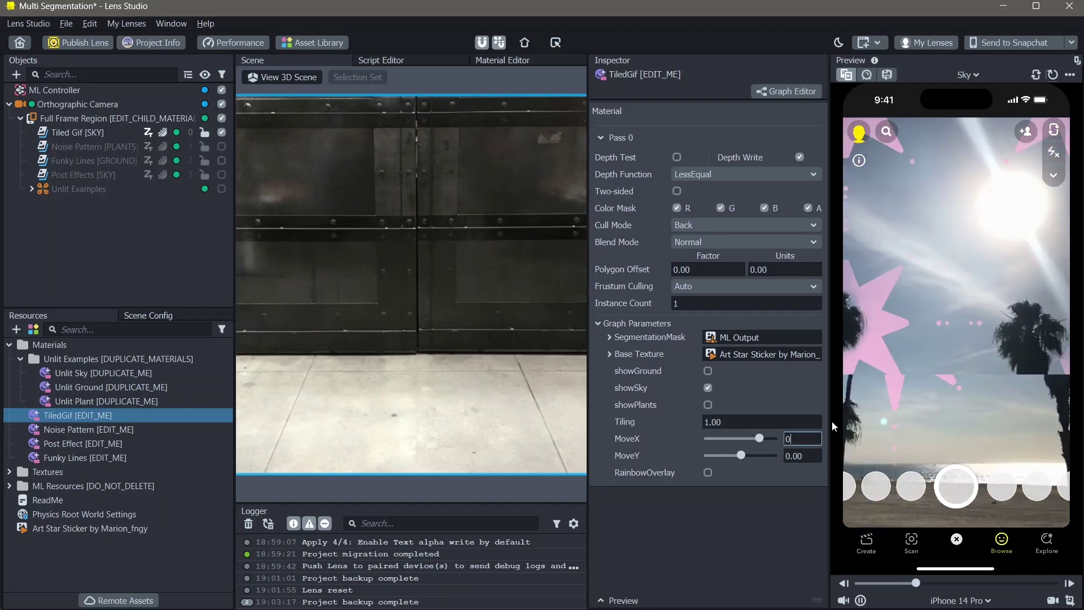
text(0)
key(Return)
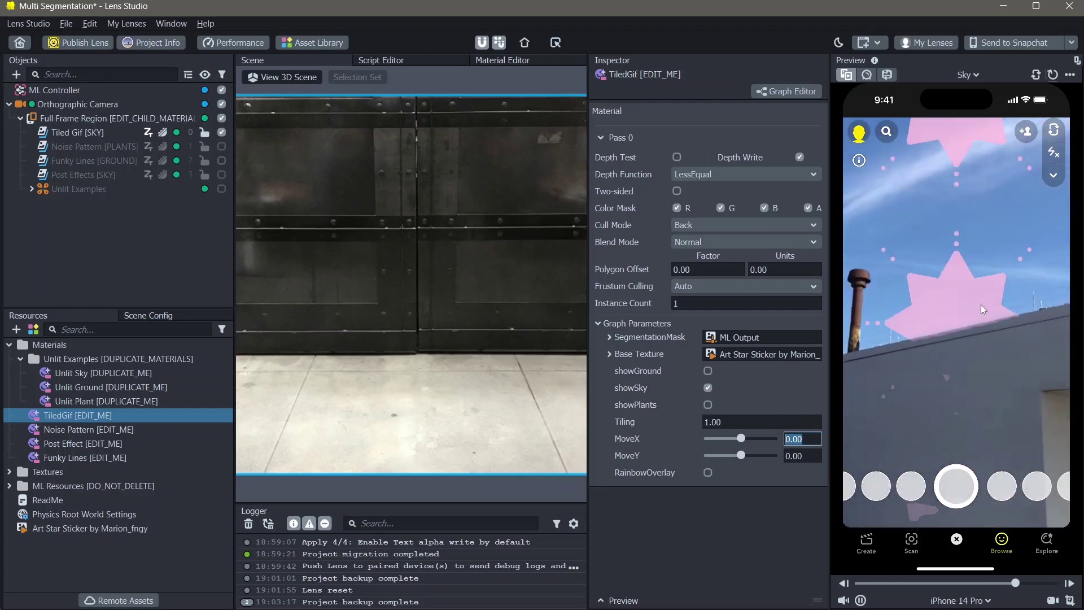
mouse_move(802, 594)
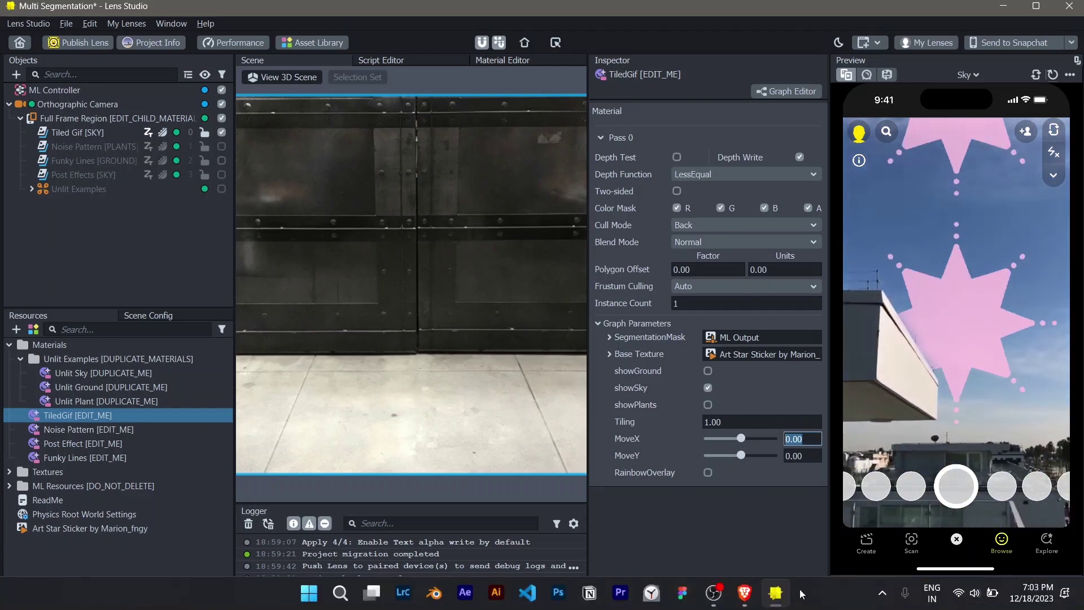
Step: Download the dark star-speckled photo from Unsplash's starry night search results
click(744, 591)
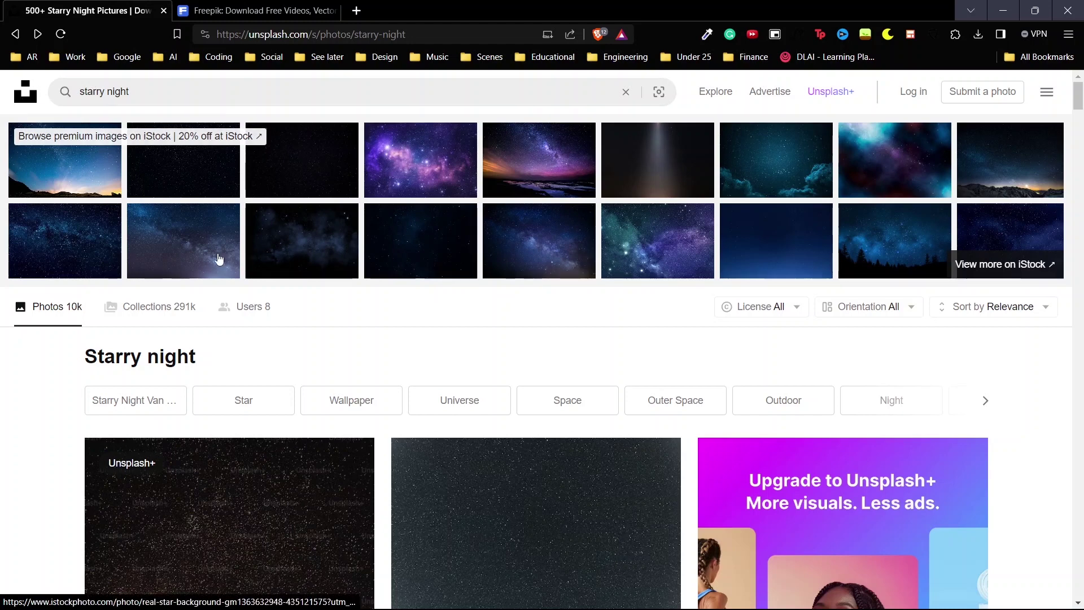
scroll(381, 346, down, 3)
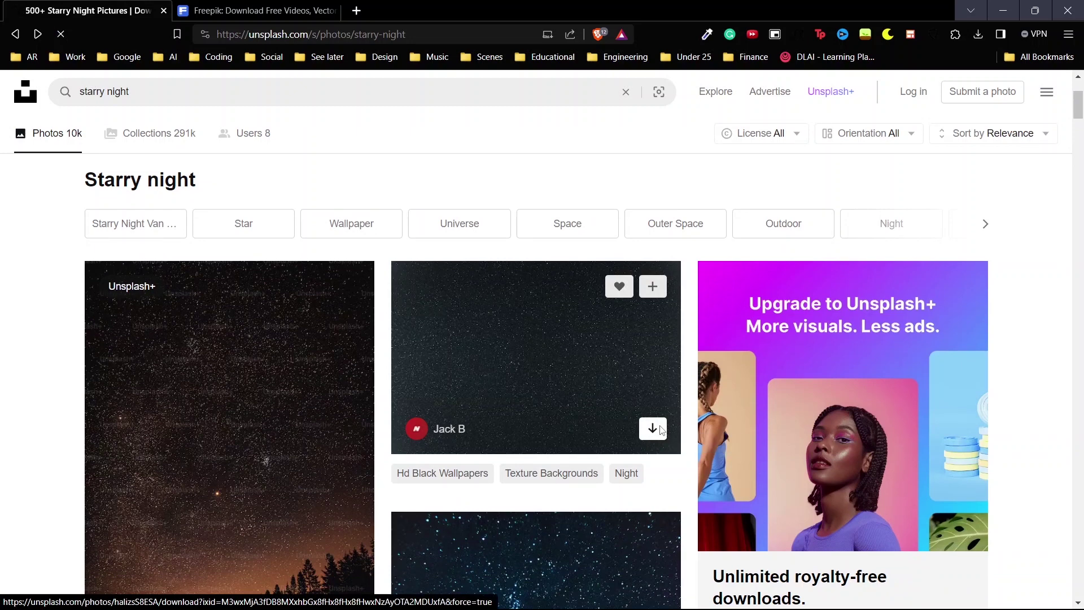
click(653, 429)
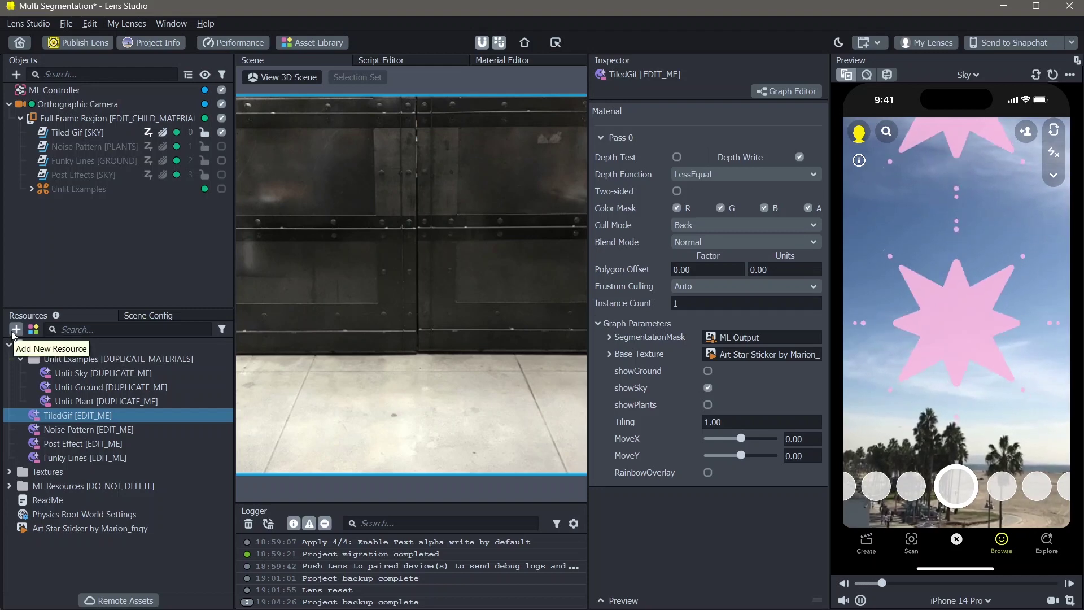
Step: Import the downloaded starry photo and drag it onto TiledGif's Base Texture slot
click(14, 331)
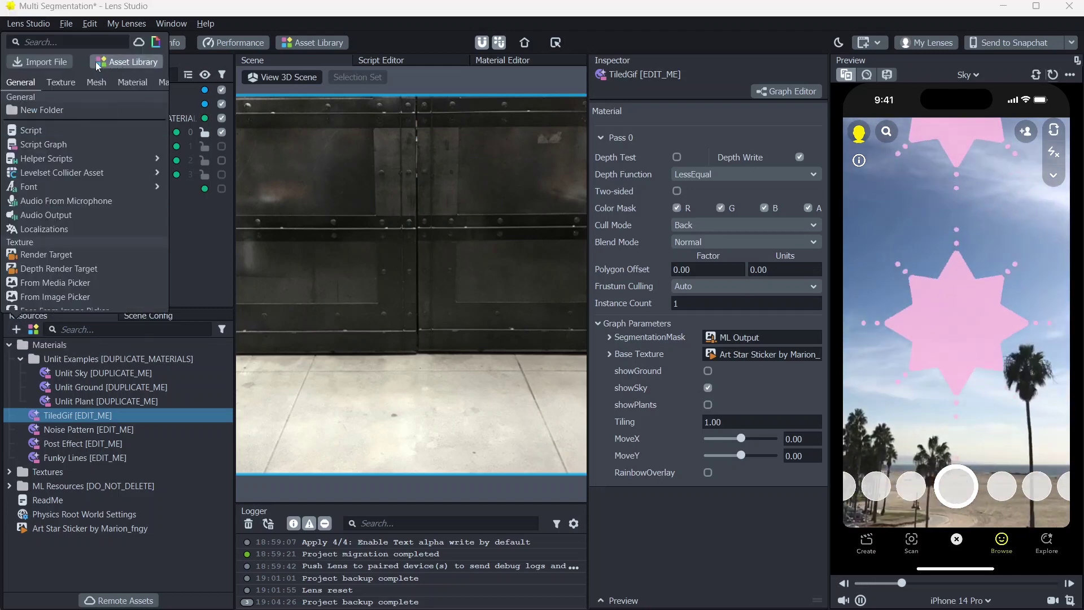
click(67, 60)
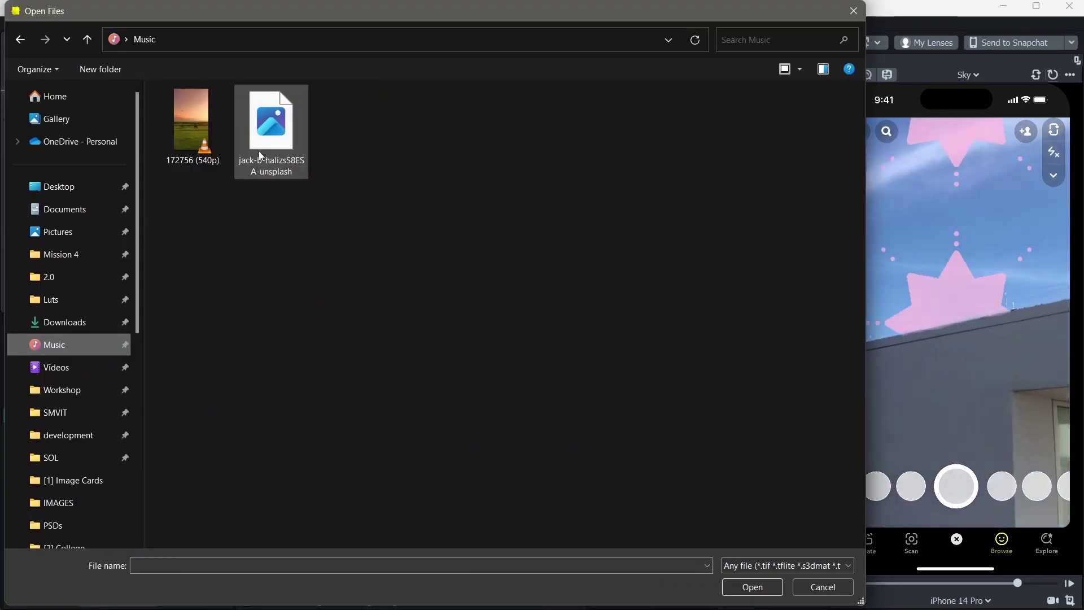
click(260, 155)
double_click(260, 156)
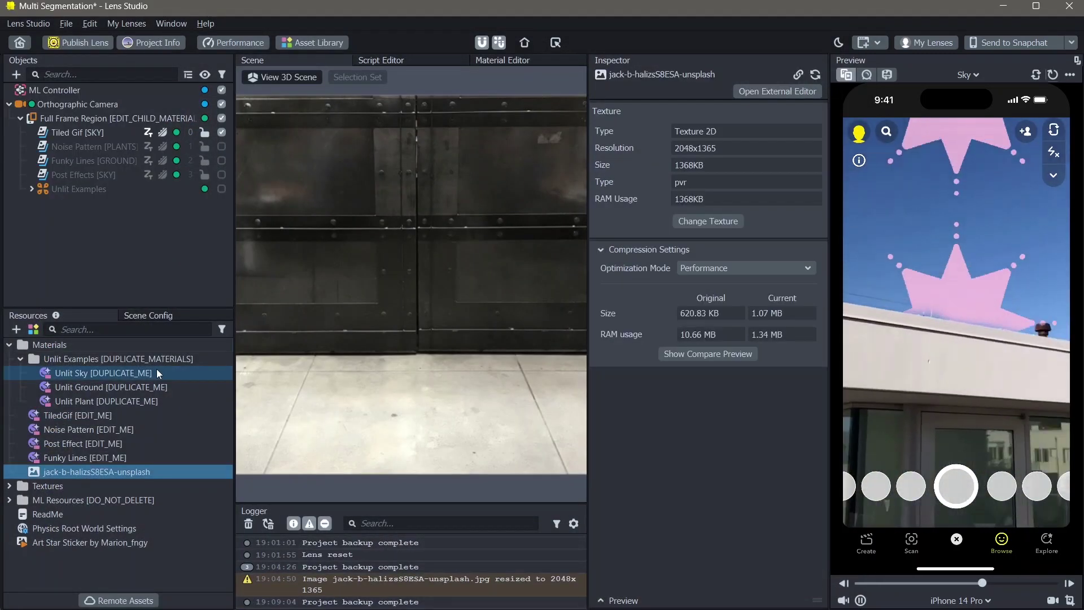
click(126, 415)
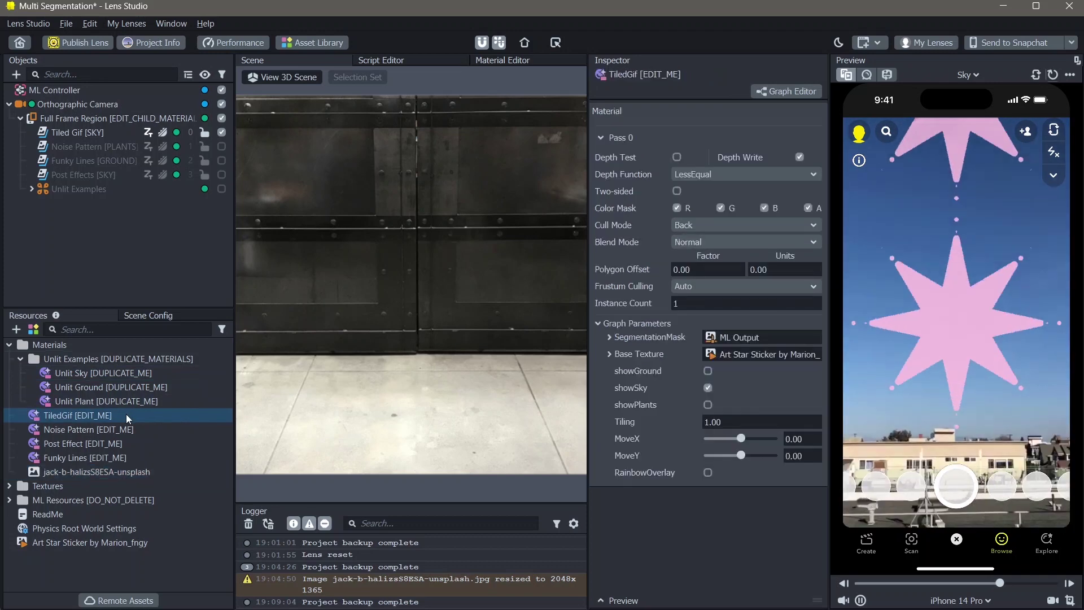
drag(143, 472, 723, 354)
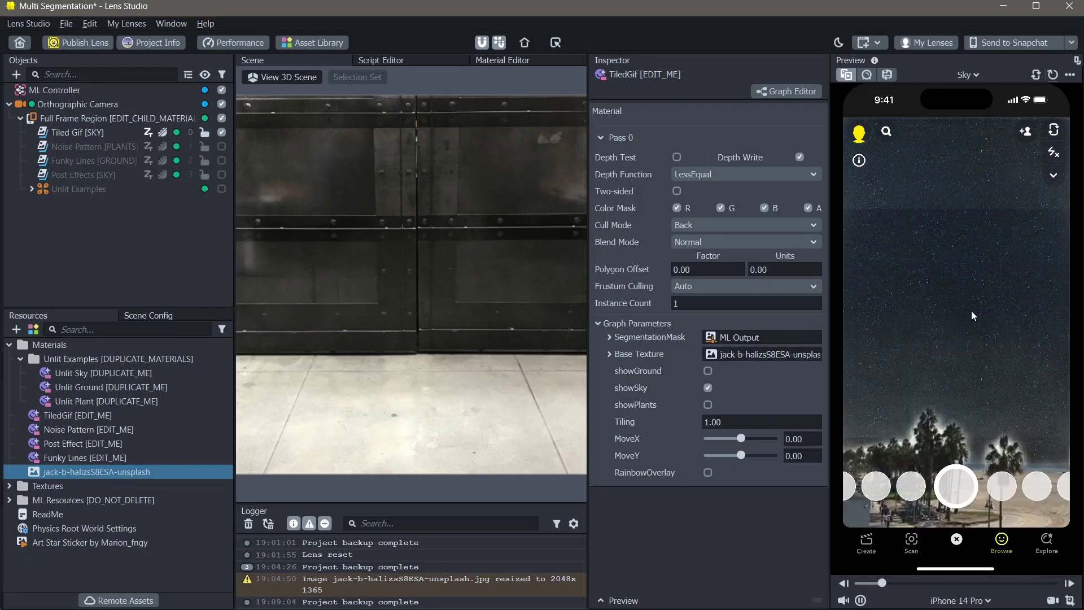
Step: Set TiledGif's MoveX to 0.80, MoveY to -0.80 and Tiling to 5.00
click(754, 438)
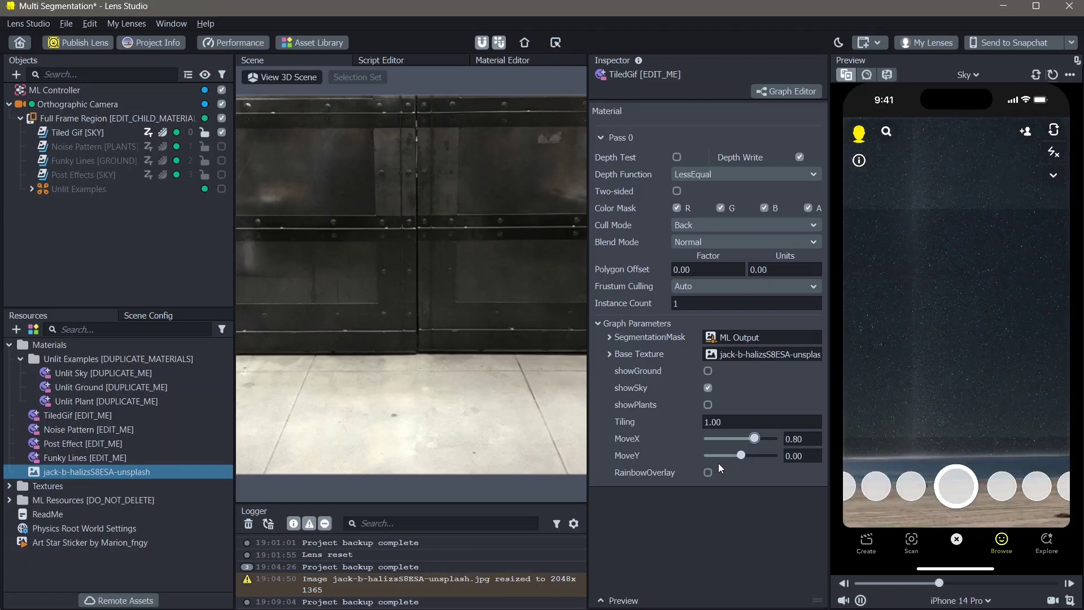
click(727, 455)
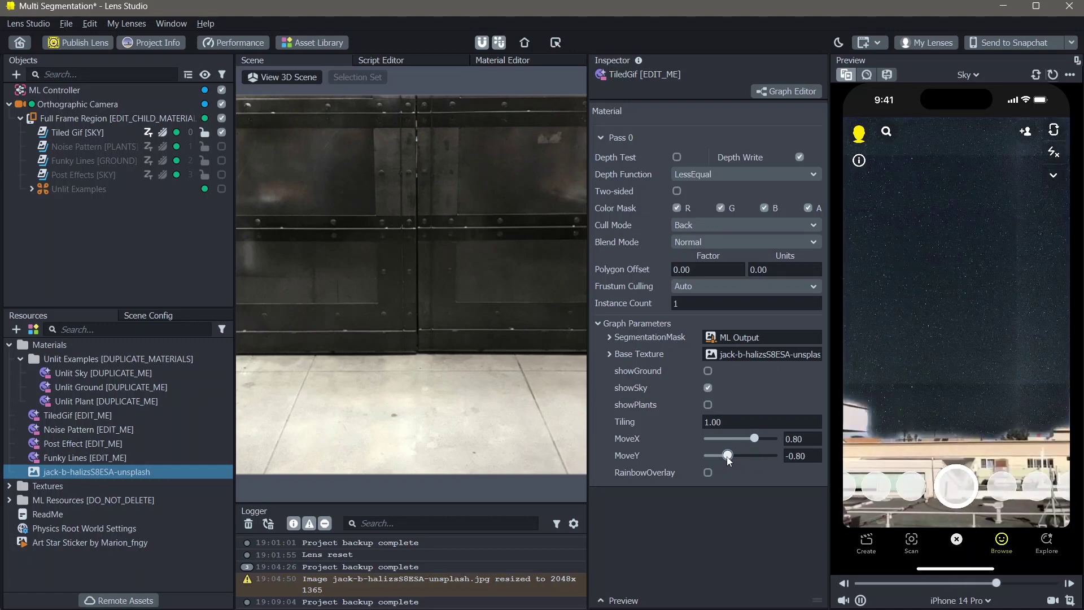
click(724, 421)
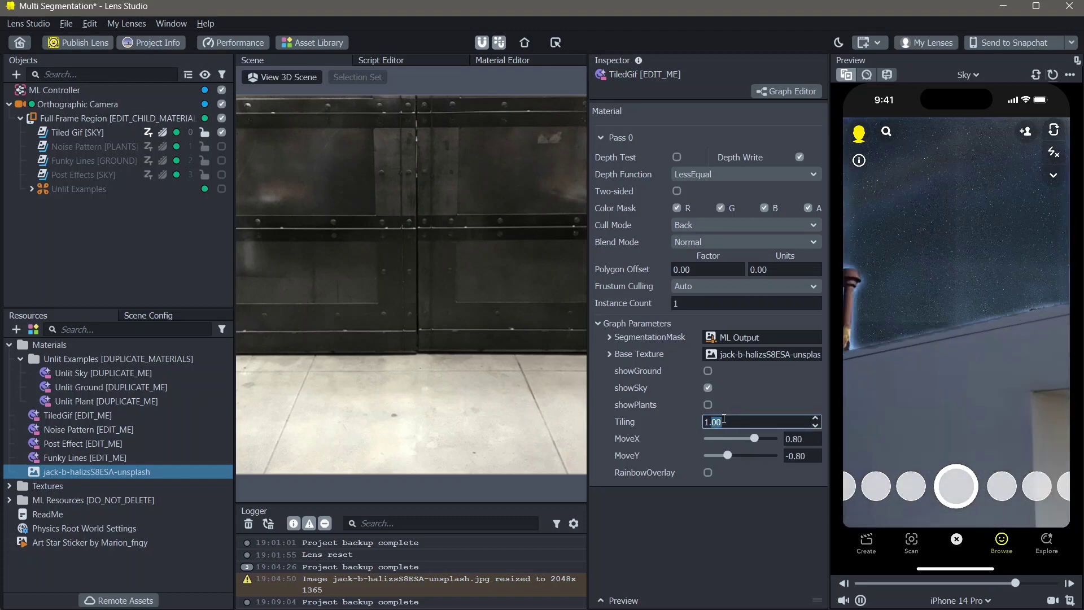
scroll(724, 419, up, 4)
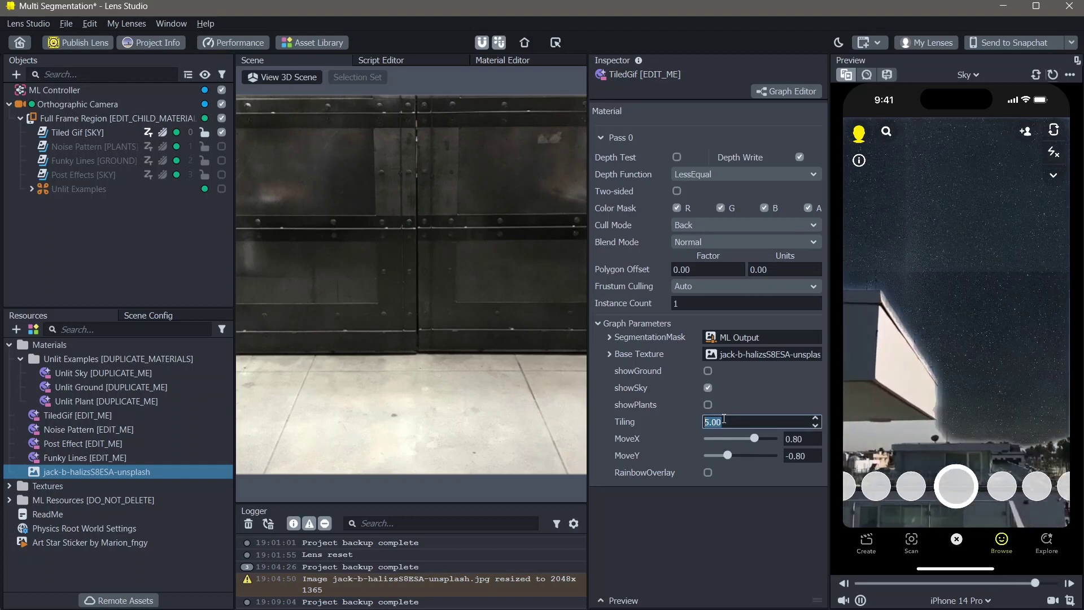